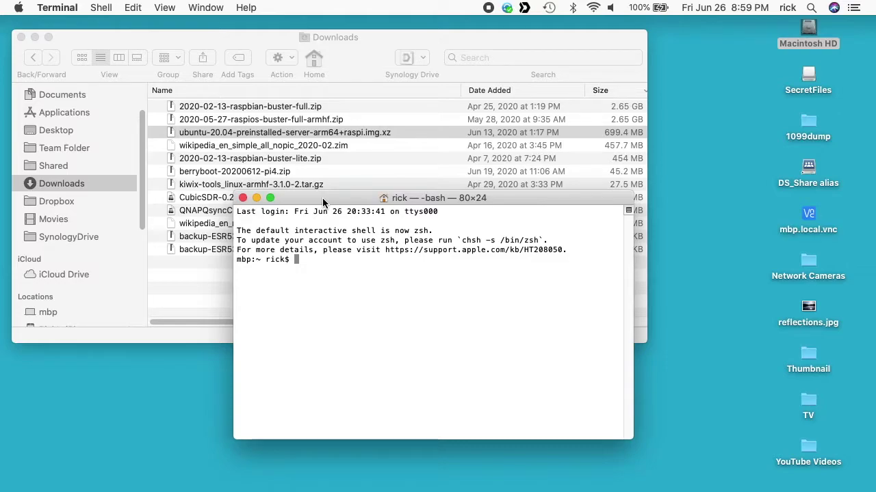
# - Select the SecretFiles volume icon on the desktop
pyautogui.click(807, 76)
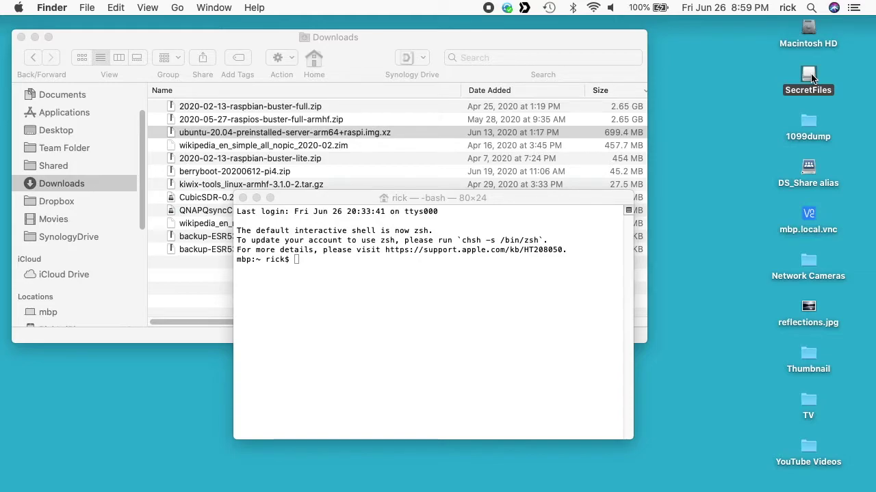
# - Check that SecretFiles is empty and APFS (Encrypted) in its window and Get Info, then close both
pyautogui.doubleClick(809, 76)
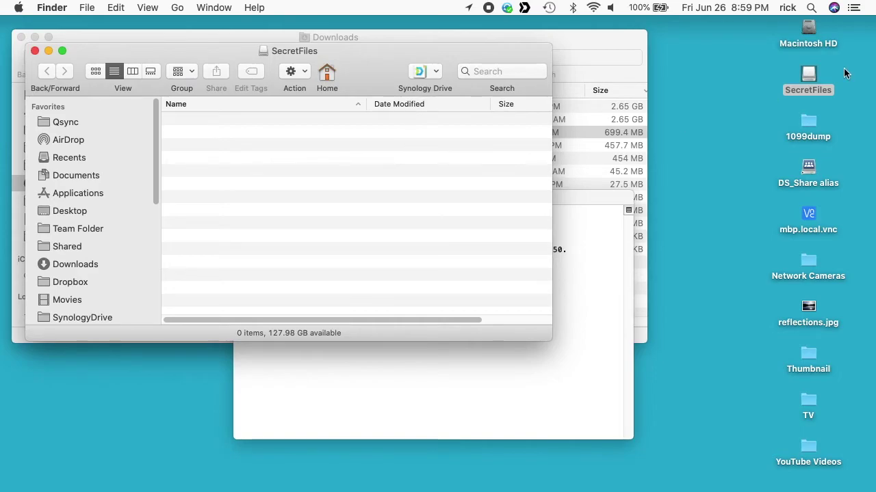
pyautogui.press('super+w')
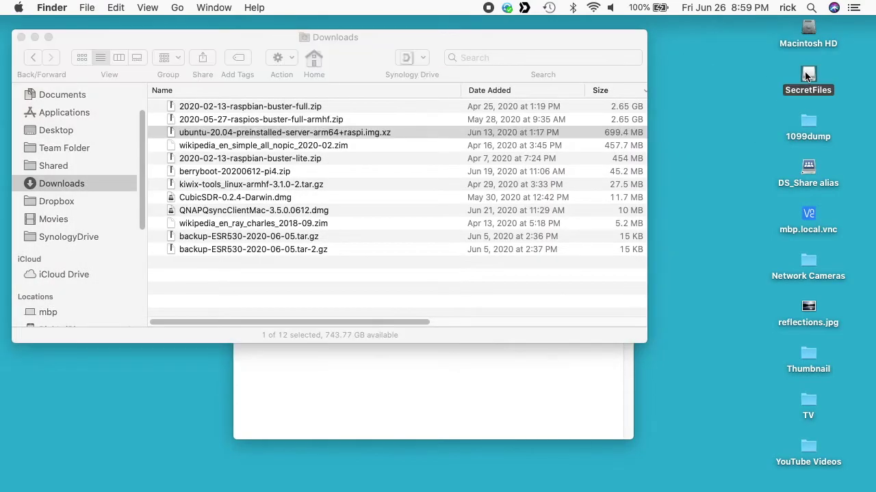
pyautogui.press('super+i')
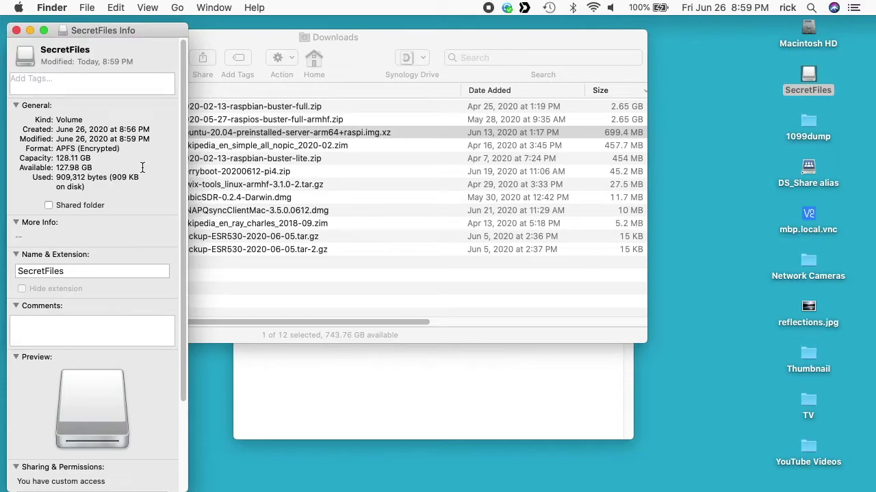
pyautogui.press('super+w')
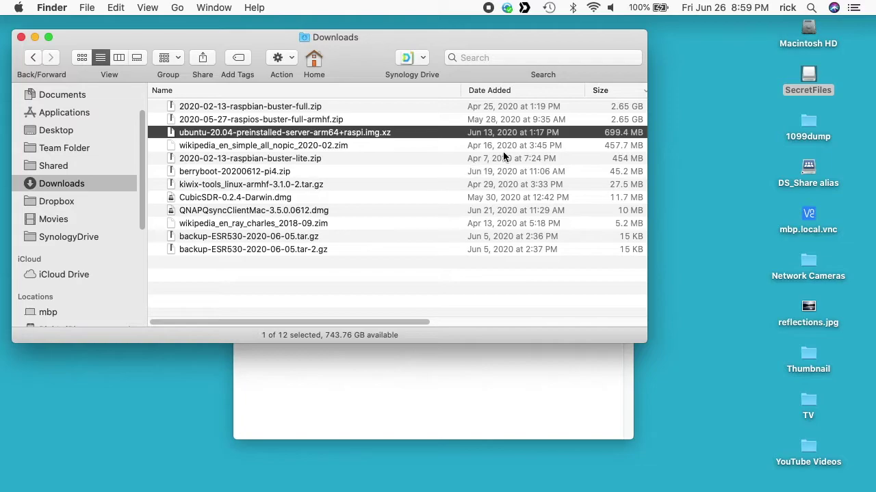
# - Enlarge the Terminal text, move the window up, and change into Downloads with a cleared screen
pyautogui.click(523, 361)
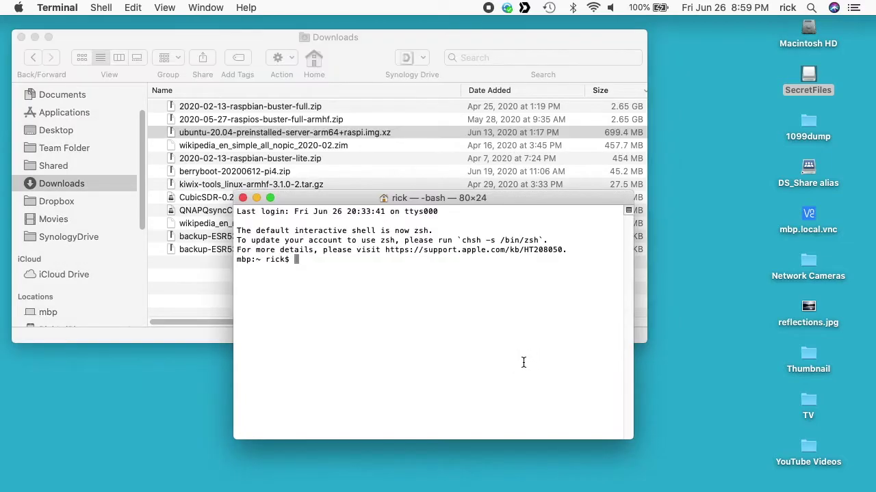
pyautogui.press('super+plus')
pyautogui.press('super+plus')
pyautogui.press('super+plus')
pyautogui.press('super+plus')
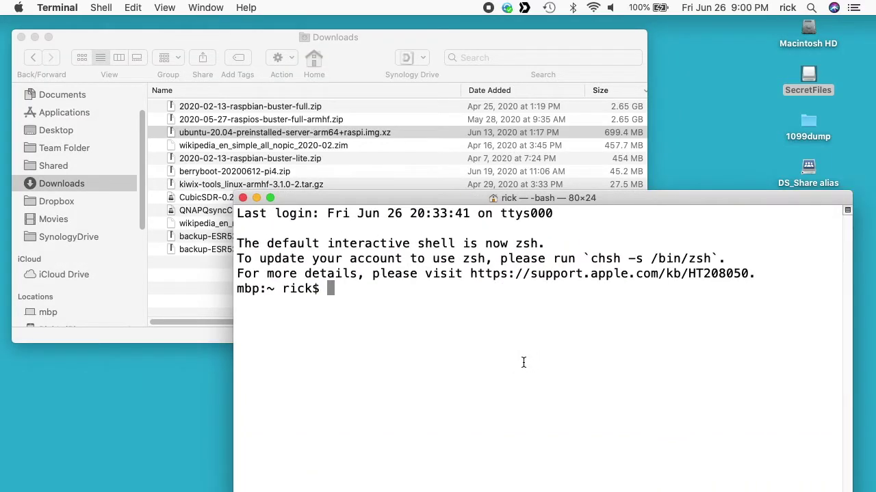
pyautogui.moveTo(440, 199); pyautogui.dragTo(426, 82)
pyautogui.write('cd Dow')
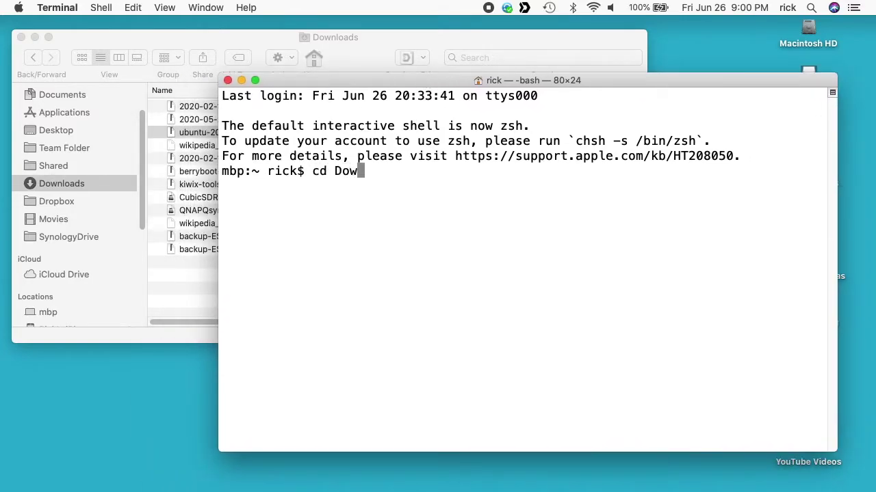
pyautogui.press('Tab')
pyautogui.press('Return')
pyautogui.hotkey('ctrl', 'l')
# - Read the ubuntu-20.04 raspi .img.xz image once with cat, discarding output to /dev/null
pyautogui.write('cat')
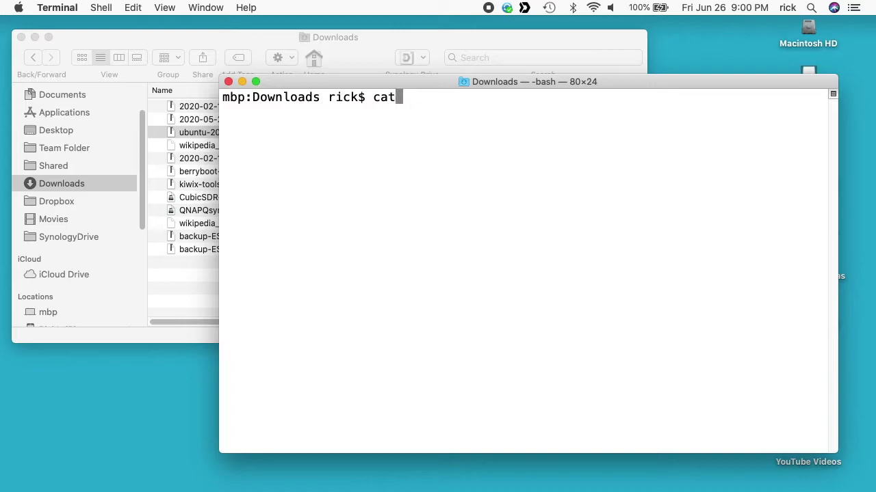
pyautogui.write(' ub')
pyautogui.press('Tab')
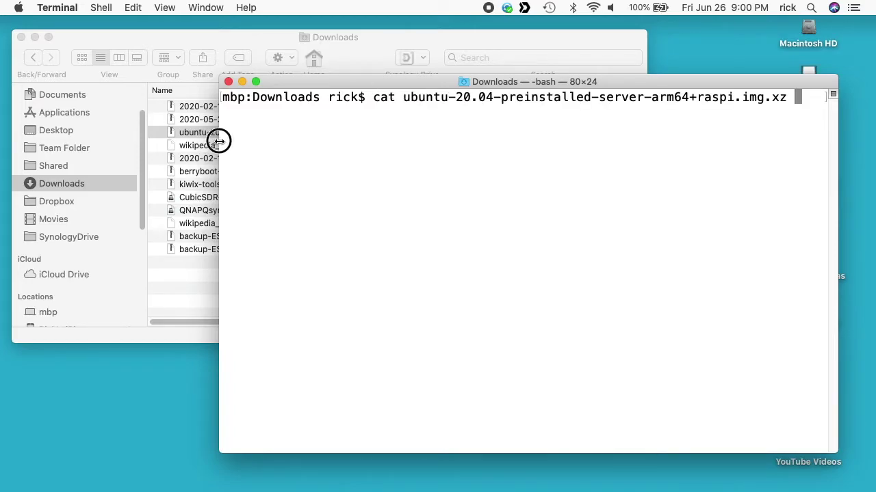
pyautogui.moveTo(219, 139); pyautogui.dragTo(158, 141)
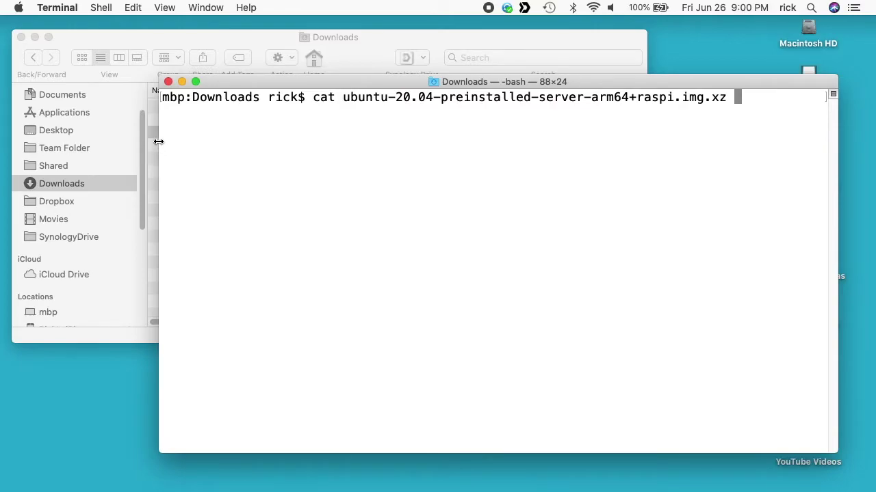
pyautogui.write('> /dev/nul')
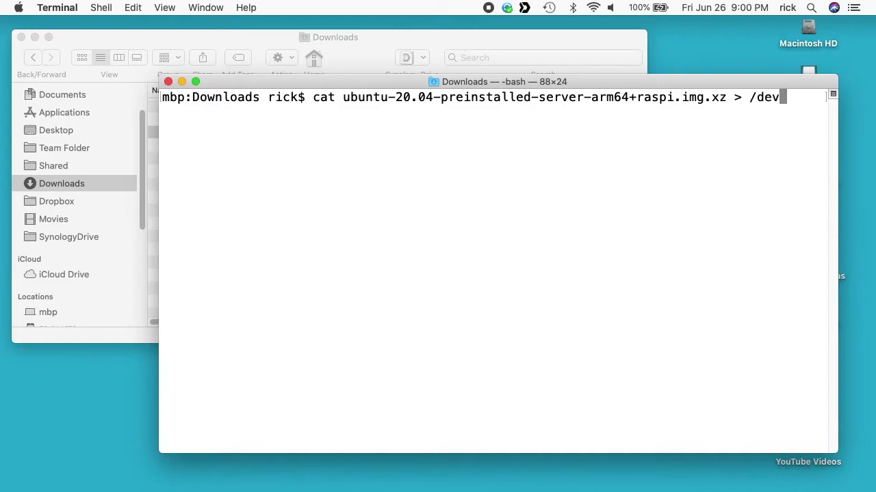
pyautogui.write('l')
pyautogui.press('Return')
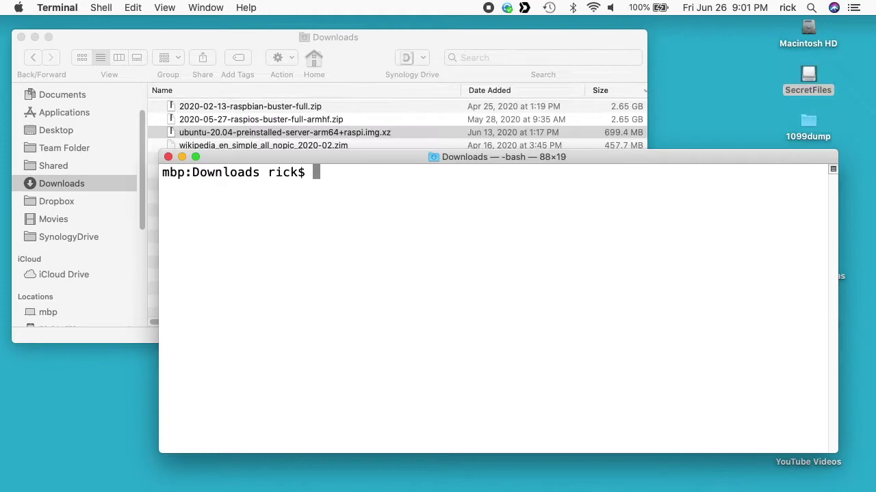
# - Time a copy of the Ubuntu image to /Volumes/SecretFiles/ with time cp
pyautogui.write('c')
pyautogui.press('BackSpace')
pyautogui.write('time cp ubu')
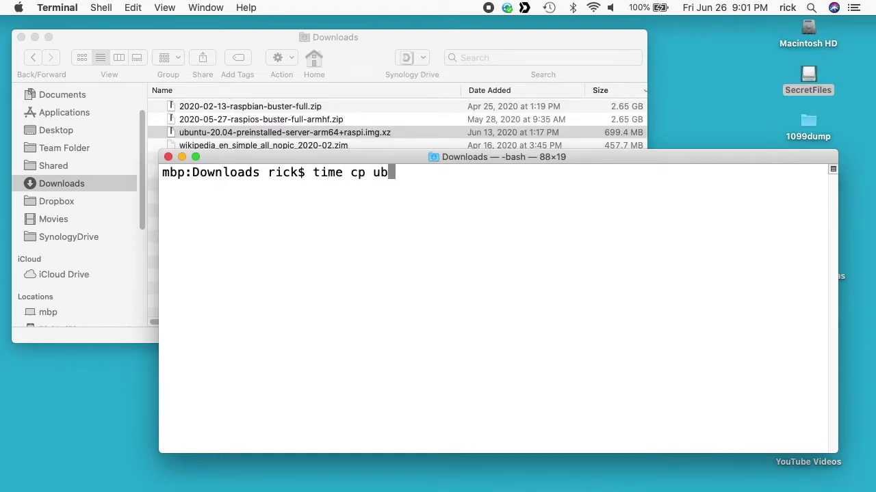
pyautogui.press('Tab')
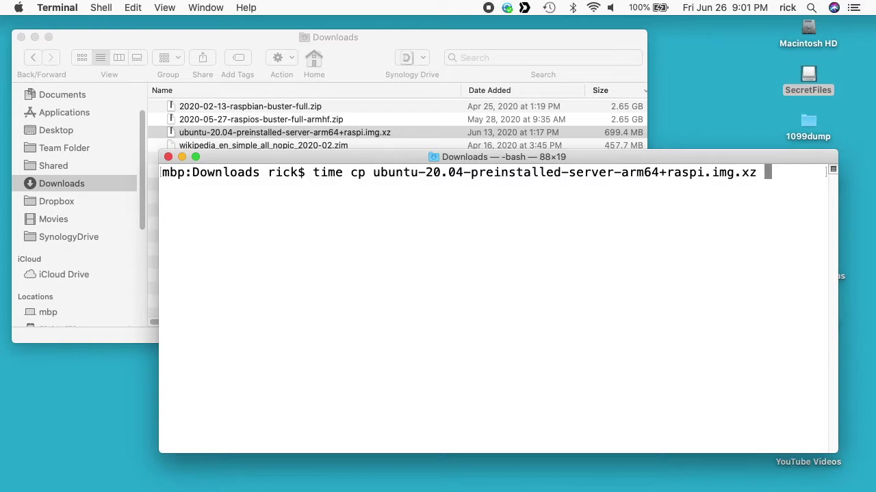
pyautogui.write('/V')
pyautogui.press('Tab')
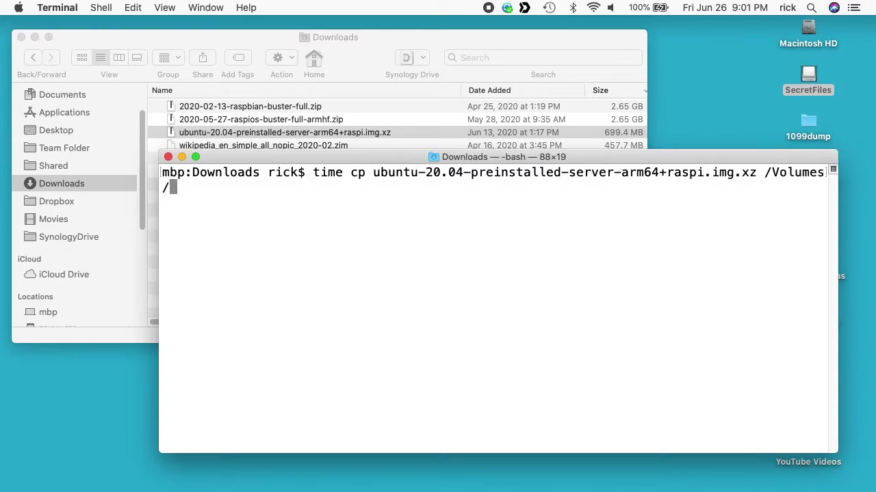
pyautogui.write('Se')
pyautogui.press('Tab')
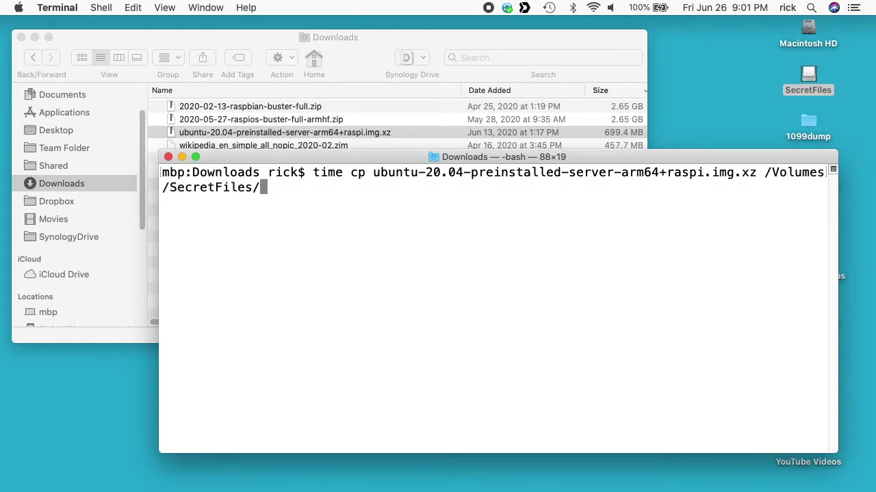
pyautogui.press('Return')
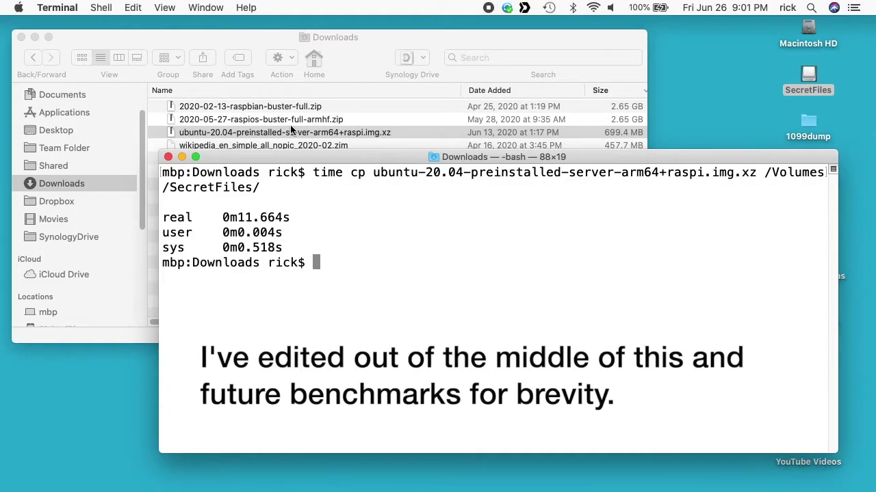
# - Widen the window and rerun the timed copy twice more, each about 11.6–12 s
pyautogui.moveTo(159, 253); pyautogui.dragTo(47, 251)
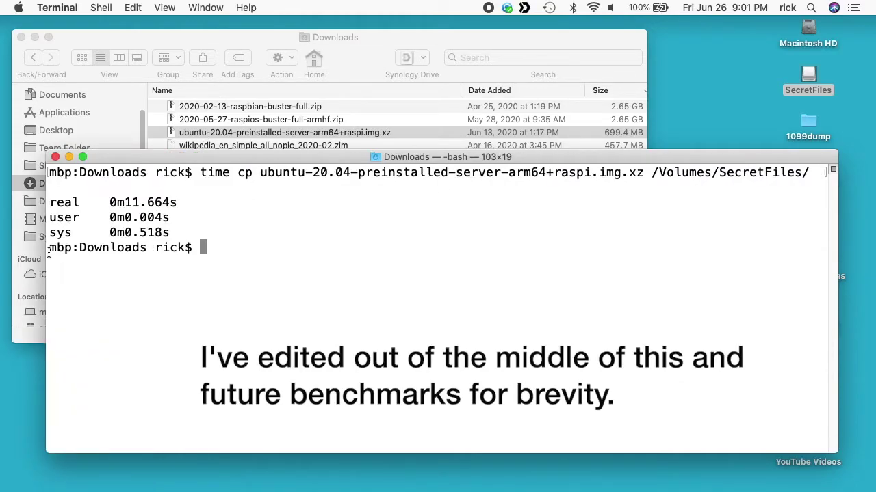
pyautogui.press('Up')
pyautogui.press('Return')
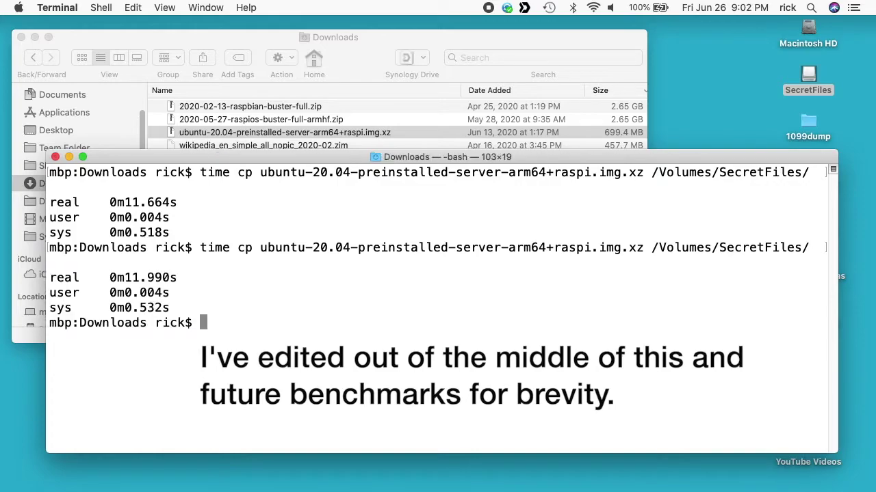
pyautogui.press('Up')
pyautogui.press('Return')
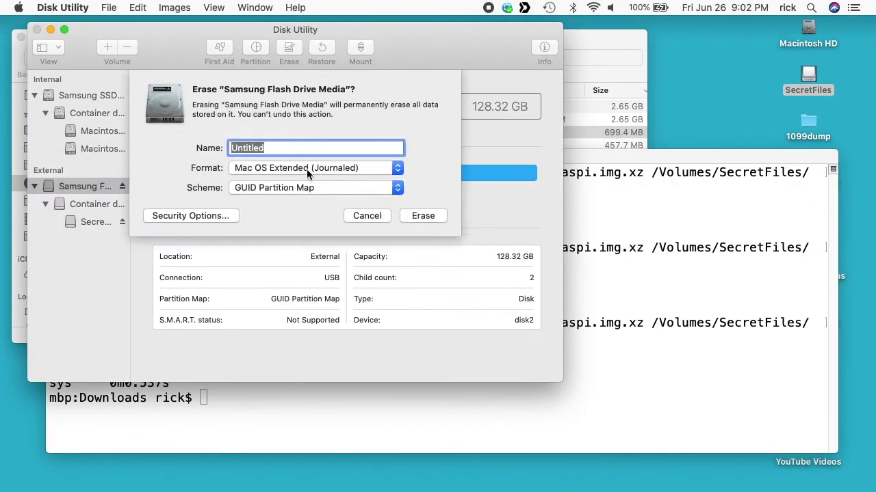
# - Erase the flash drive as an APFS volume named SecretFiles
pyautogui.click(303, 169)
pyautogui.click(308, 110)
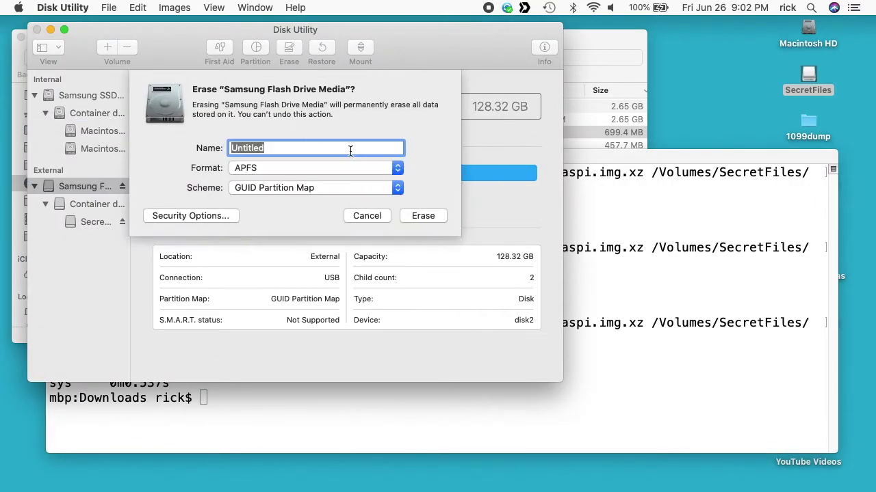
pyautogui.write('SecretFiles')
pyautogui.click(419, 213)
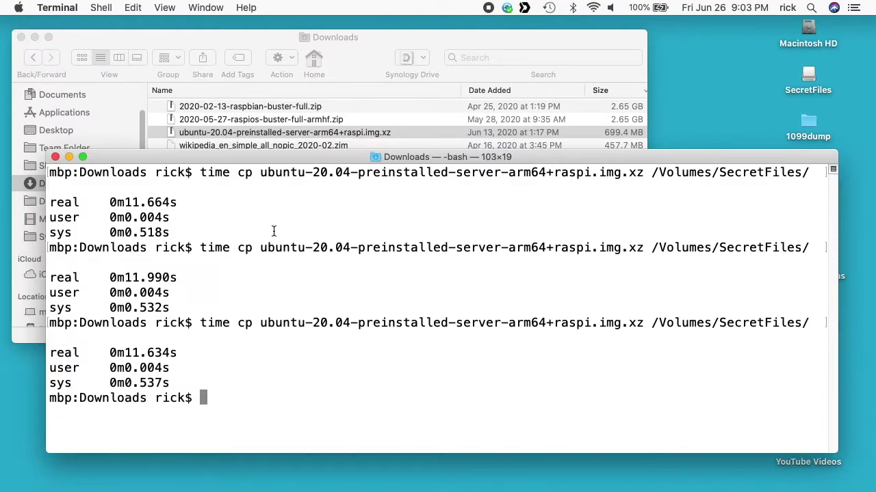
# - Rerun the timed copy three more times, taking 10.736, 10.747 and 10.551 s
pyautogui.press('Up')
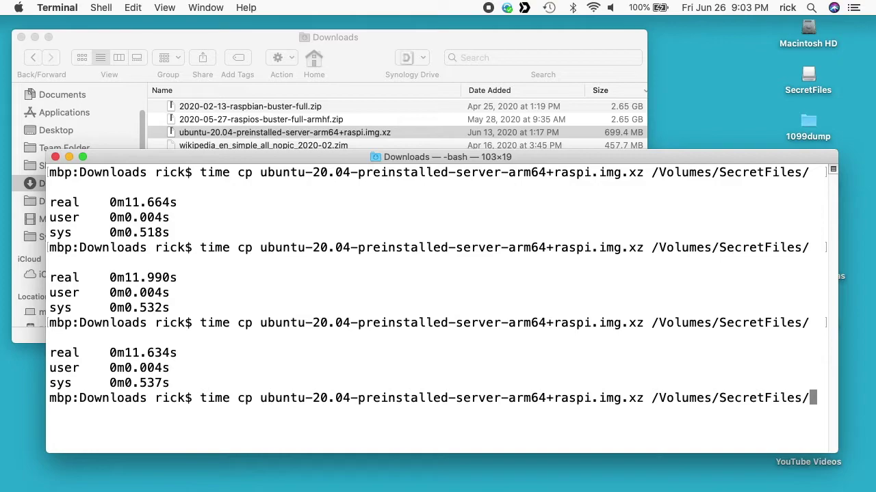
pyautogui.press('Return')
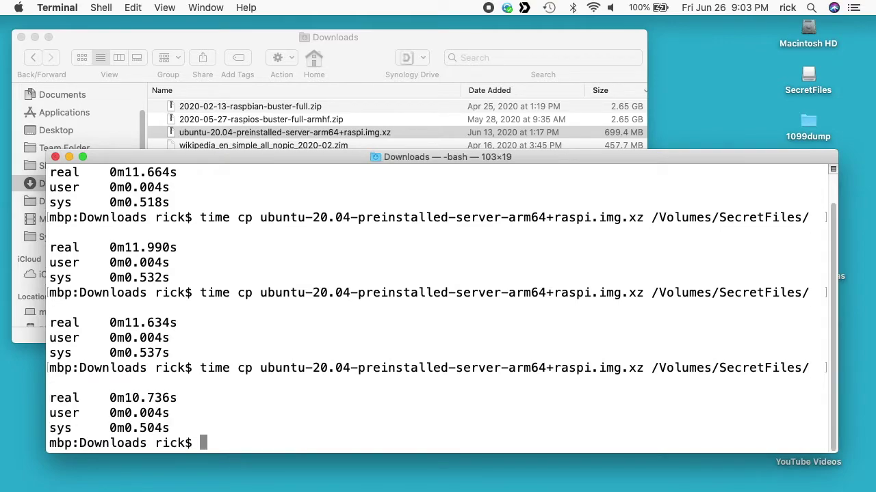
pyautogui.press('Up')
pyautogui.press('Return')
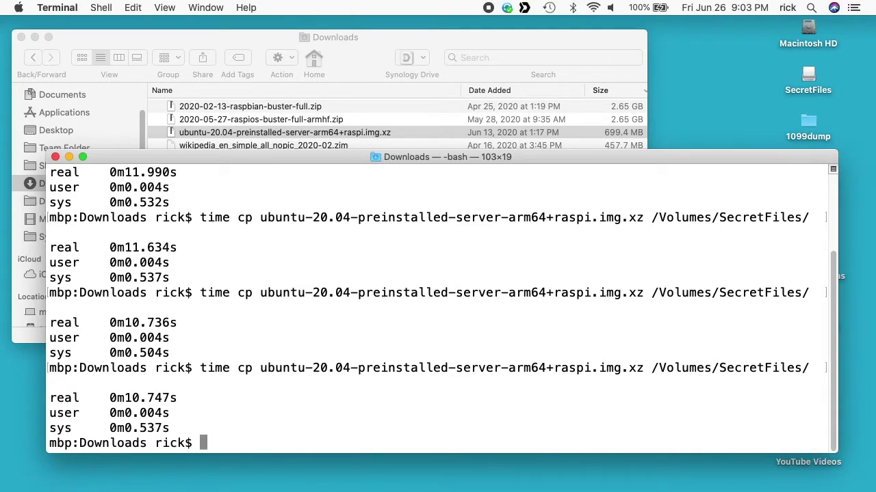
pyautogui.press('Up')
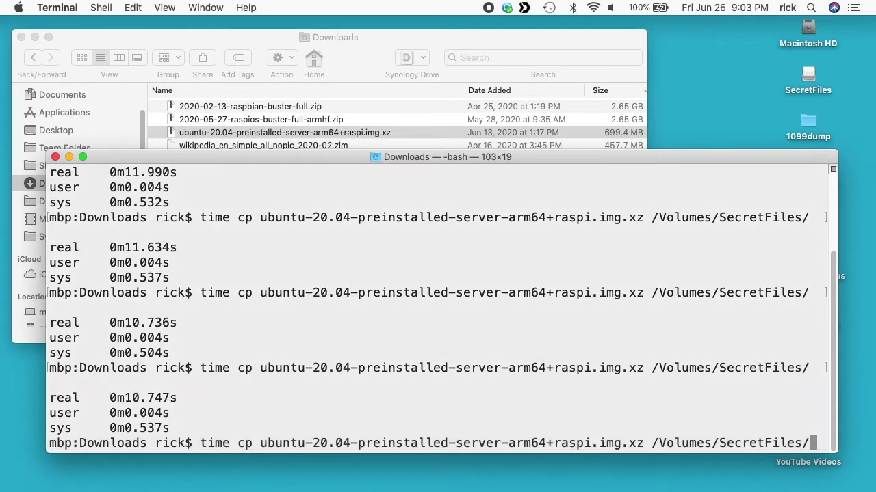
pyautogui.press('Return')
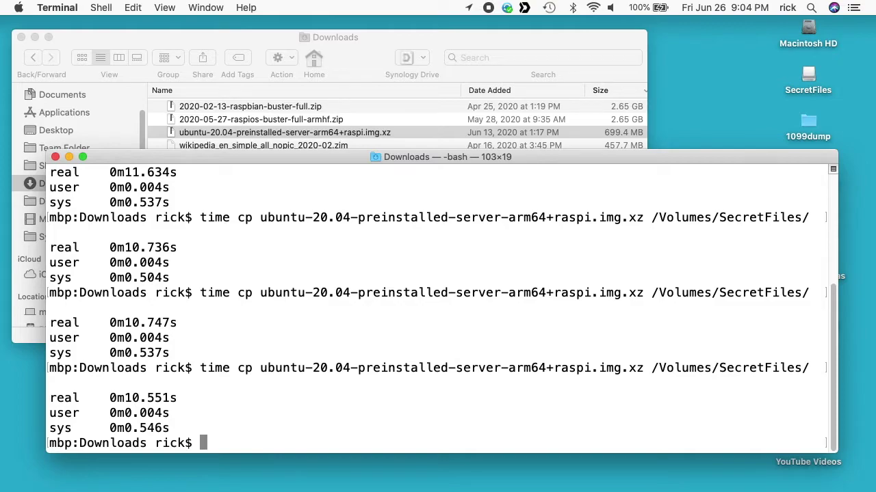
# - Time cat of the image from SecretFiles to /dev/null, then eject, remount and rerun it twice
pyautogui.write('time cat ')
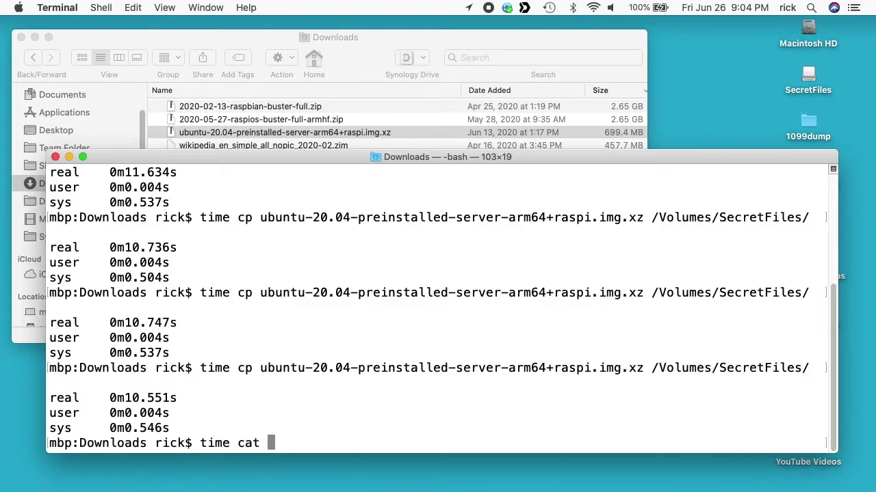
pyautogui.write('/Volumes/SecretFiles/ubuntu-20.04-preinstalled-server-arm64+raspi.img.xz ')
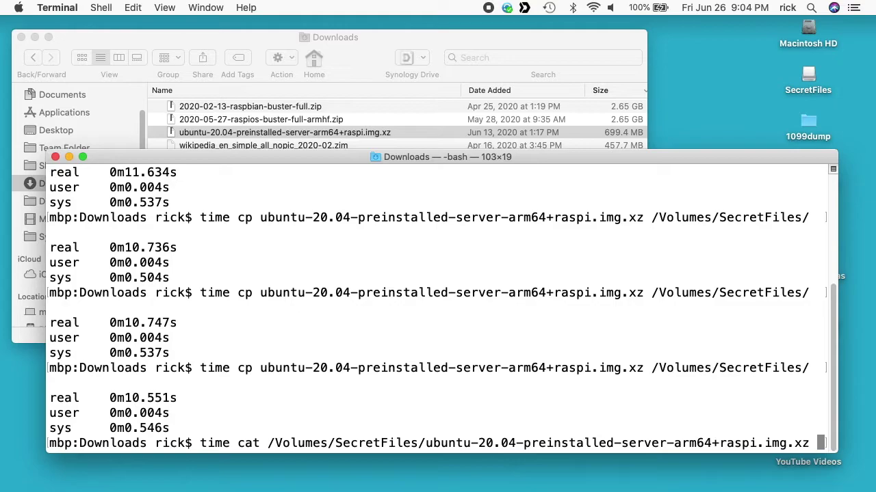
pyautogui.write('> /')
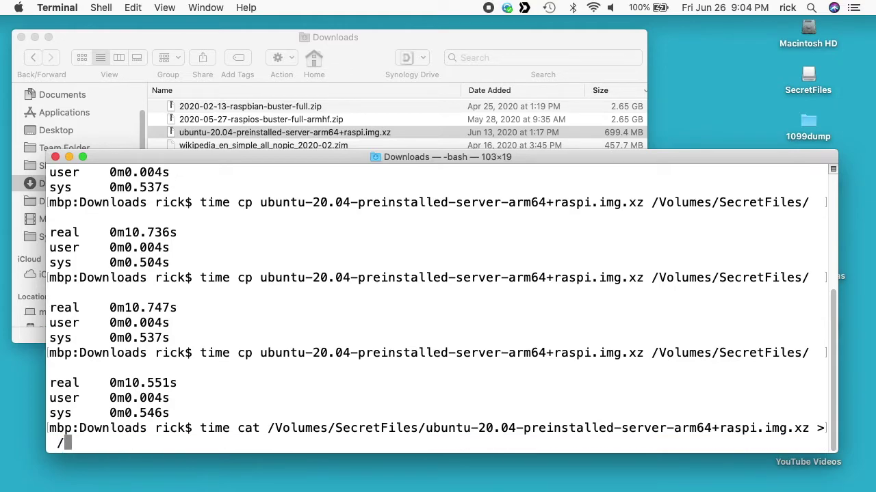
pyautogui.write('dev/null')
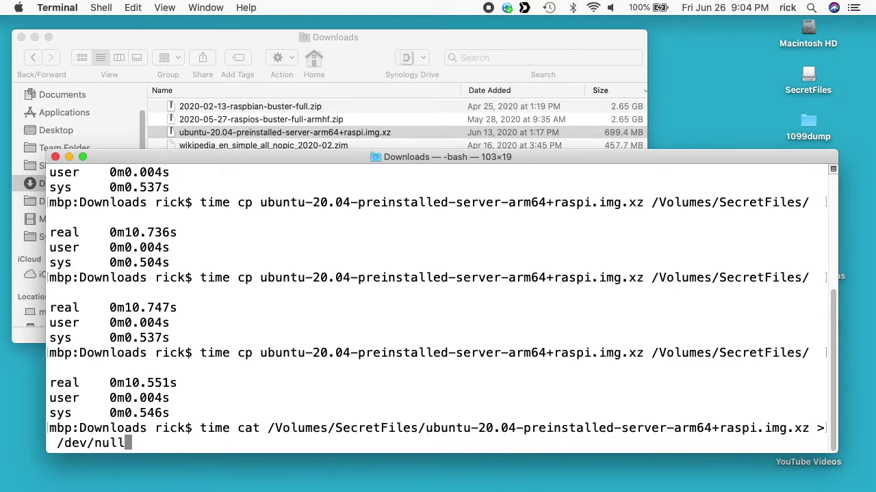
pyautogui.press('Return')
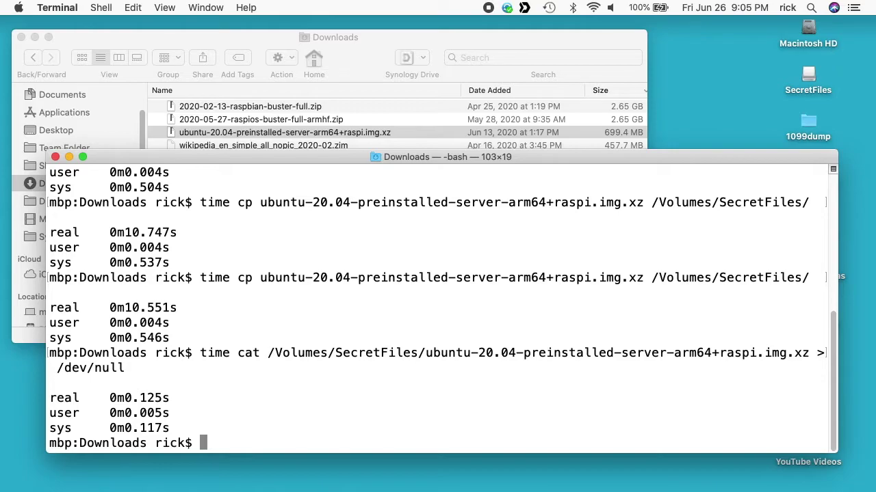
pyautogui.moveTo(808, 77); pyautogui.dragTo(595, 479)
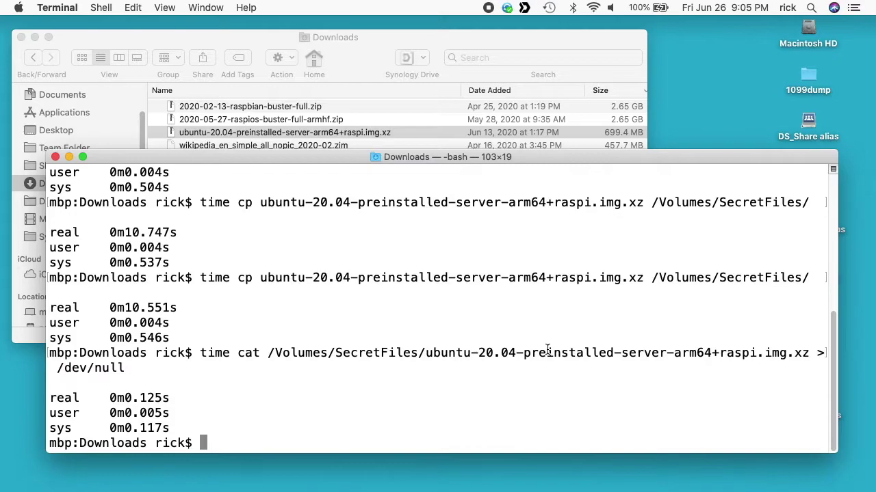
pyautogui.press('Up')
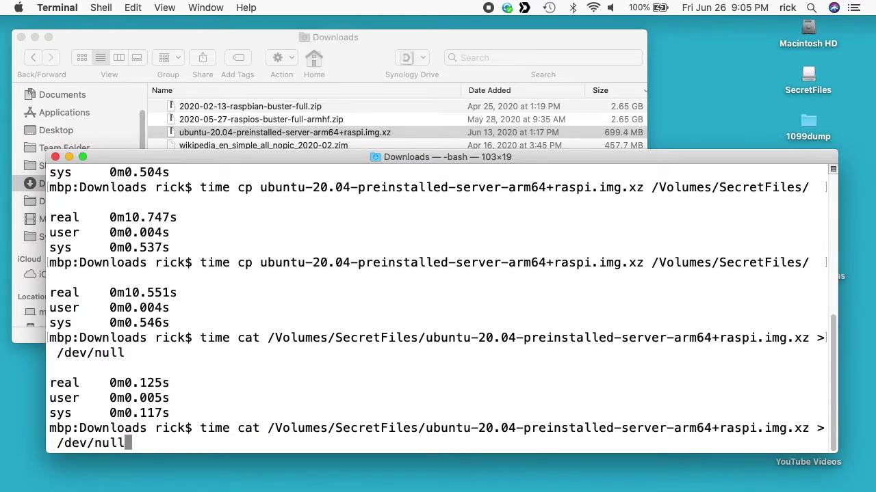
pyautogui.press('Return')
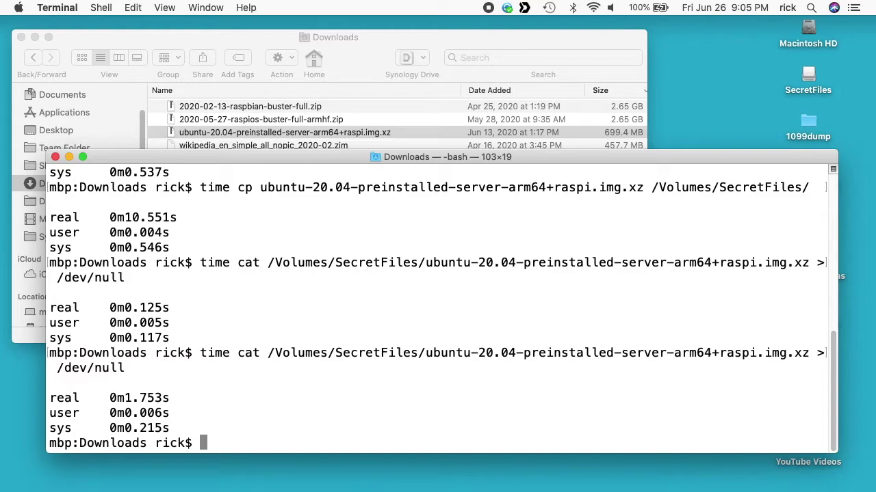
pyautogui.press('Up')
pyautogui.press('Return')
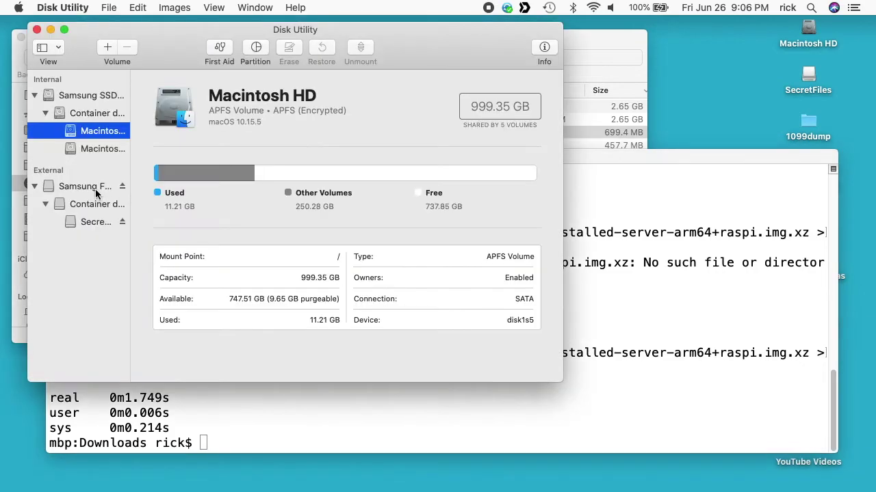
# - Re-erase the Samsung flash drive as SecretFiles in APFS (Encrypted) format
pyautogui.click(85, 186)
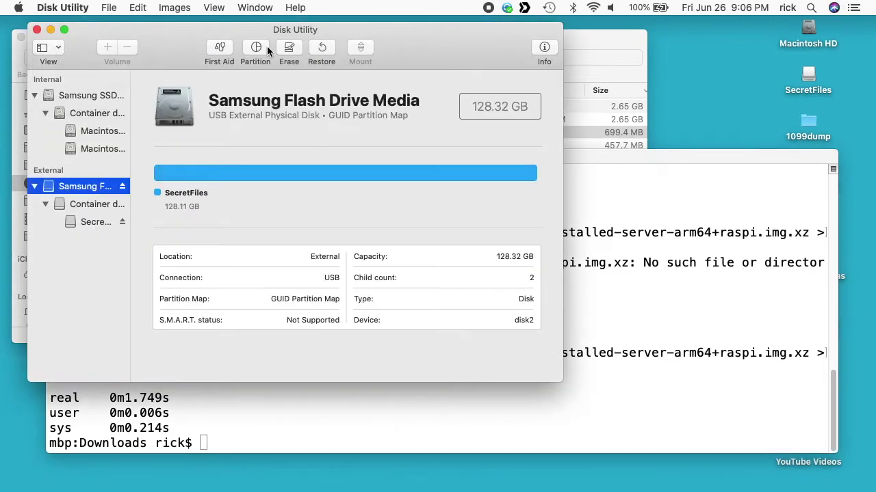
pyautogui.click(289, 49)
pyautogui.write('Secret')
pyautogui.click(314, 168)
pyautogui.click(327, 136)
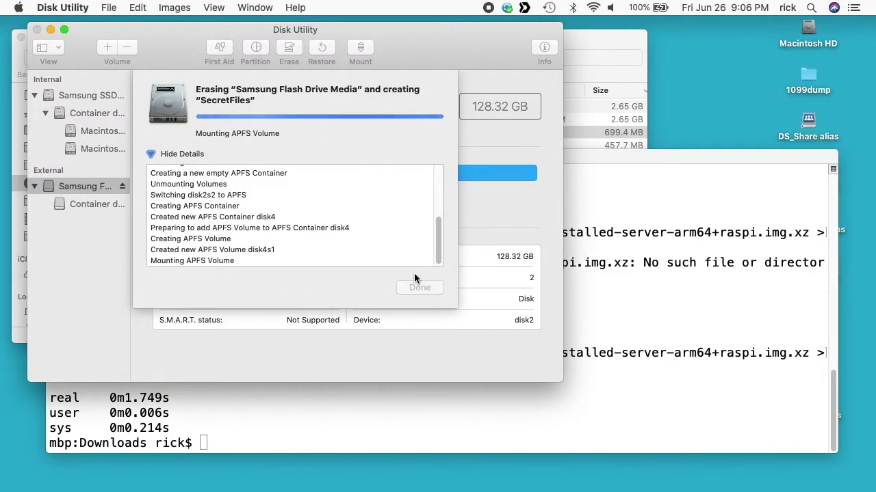
pyautogui.click(418, 287)
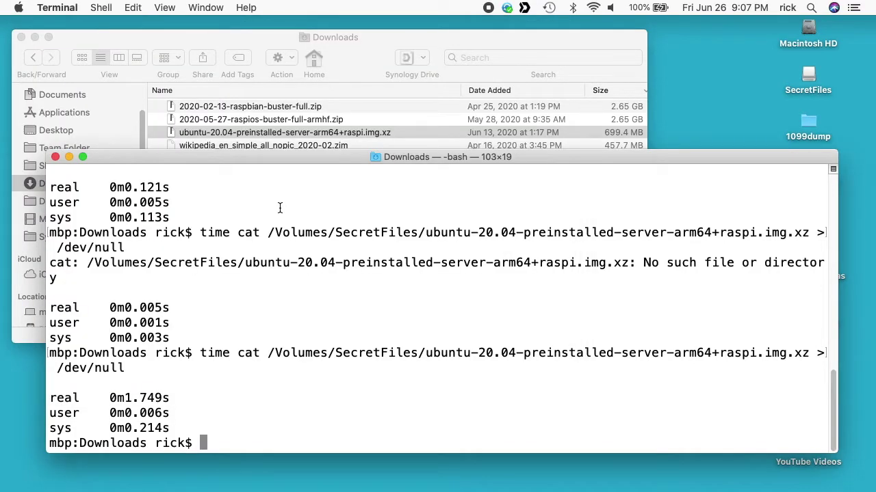
# - Time copying the image to the encrypted SecretFiles (11.695 s), then time reading it back
pyautogui.write('time cp ubuntu-20.04-preinstalled-server-arm64+raspi.img.xz /Volumes/SecretFiles/')
pyautogui.press('Return')
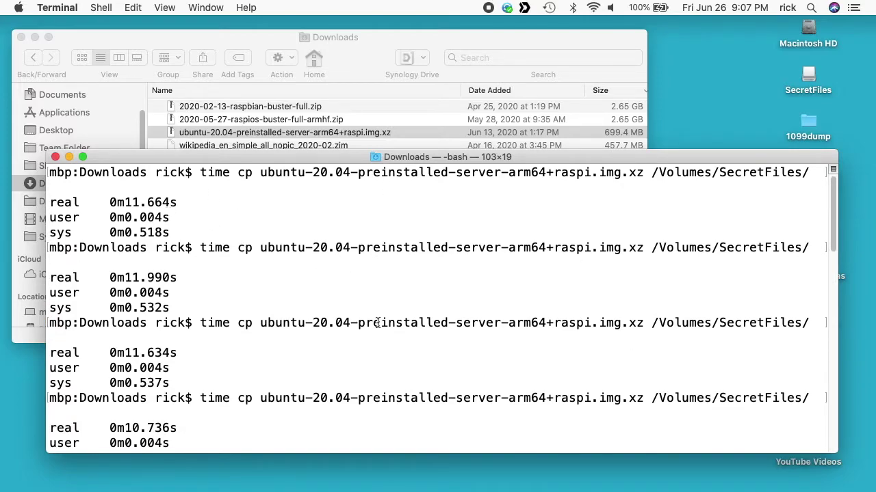
pyautogui.scroll(-10, 377, 323)
pyautogui.press('Up')
pyautogui.press('Up')
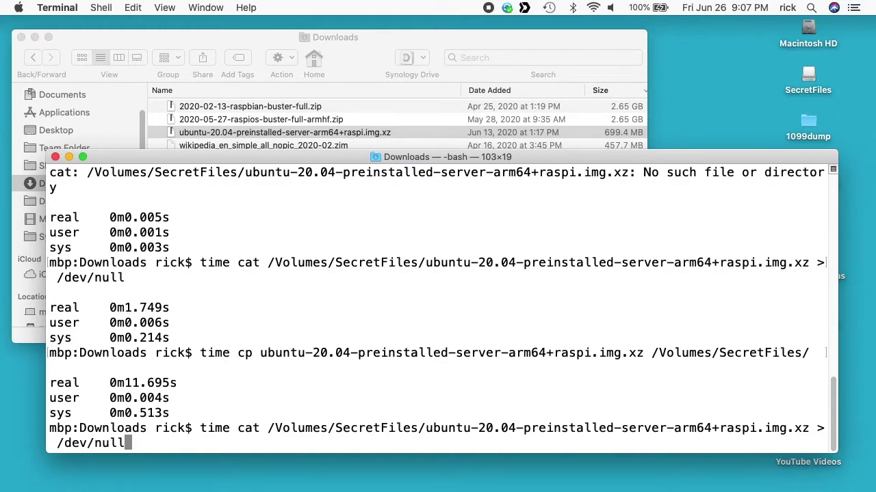
pyautogui.press('Return')
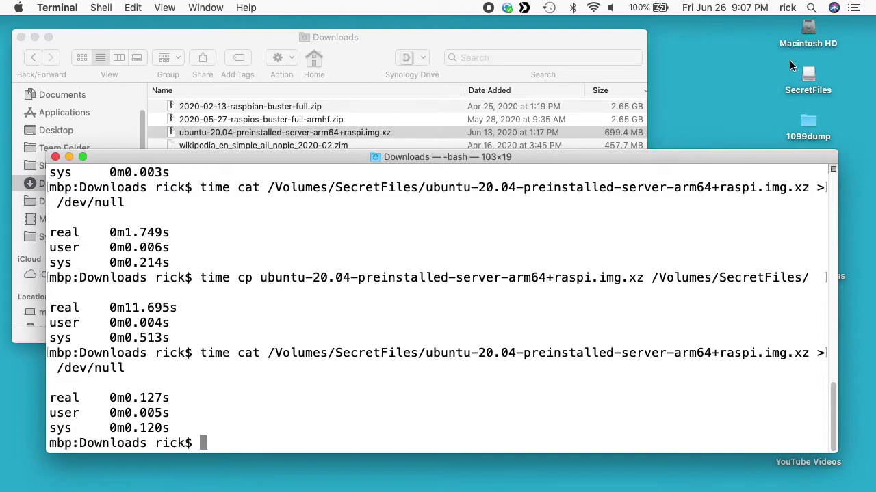
# - Eject and unlock SecretFiles with its password, then rerun the timed read (about 4.02–4.04 s)
pyautogui.moveTo(809, 77); pyautogui.dragTo(586, 470)
pyautogui.write('********')
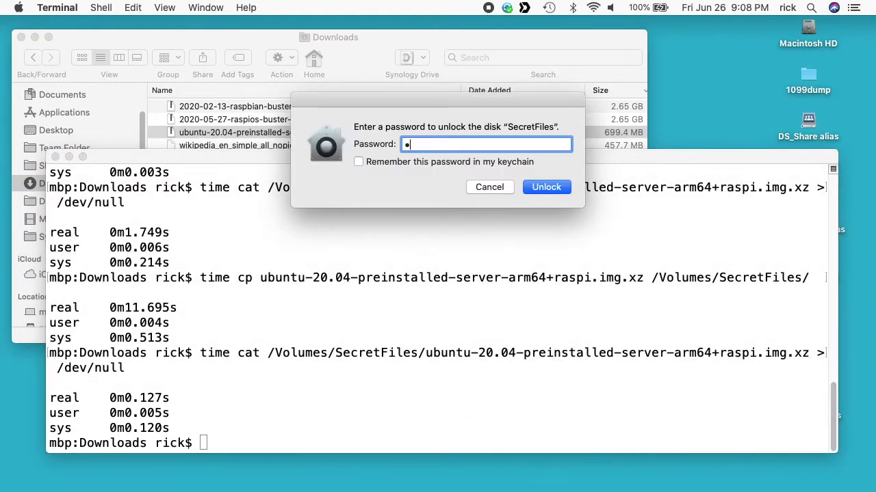
pyautogui.press('Return')
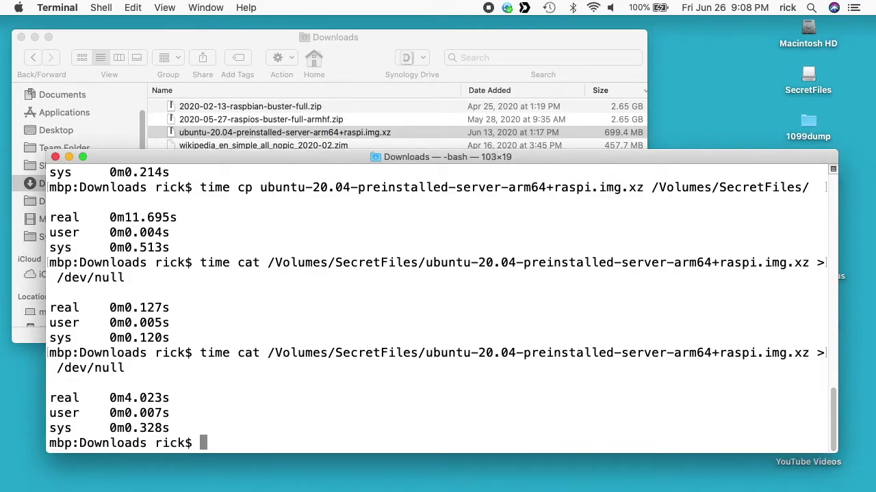
pyautogui.press('Up')
pyautogui.press('Return')
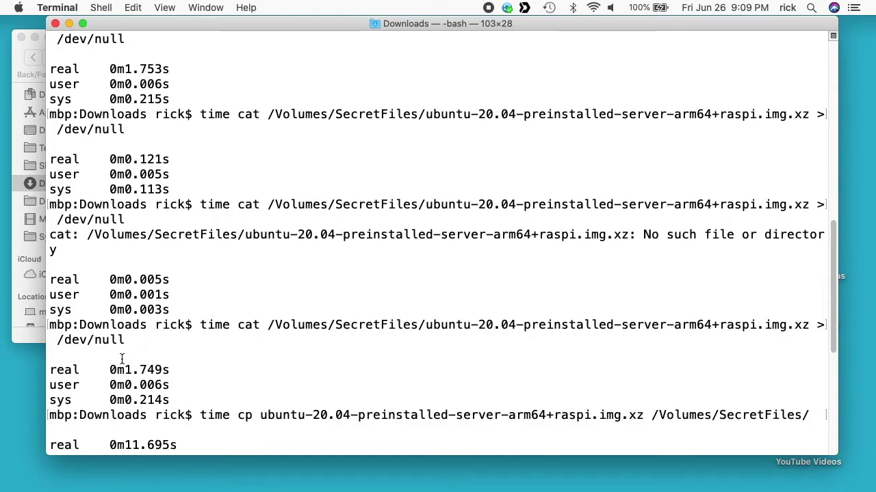
pyautogui.scroll(-10, 238, 364)
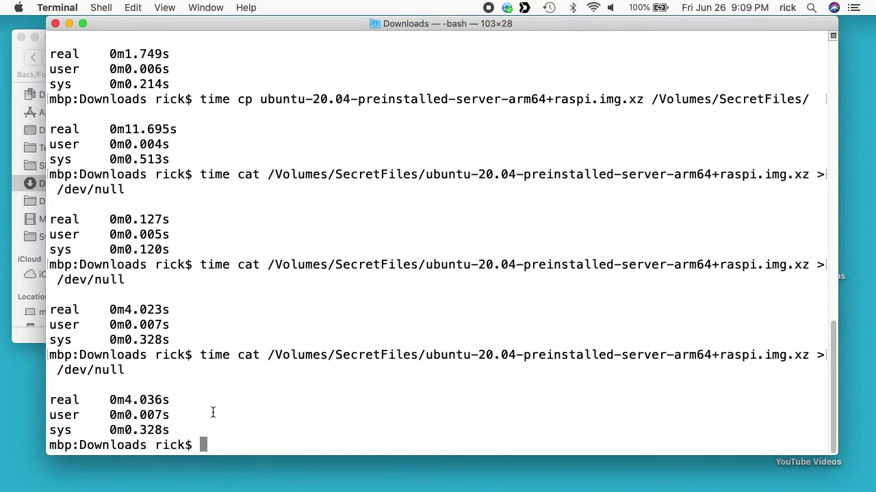